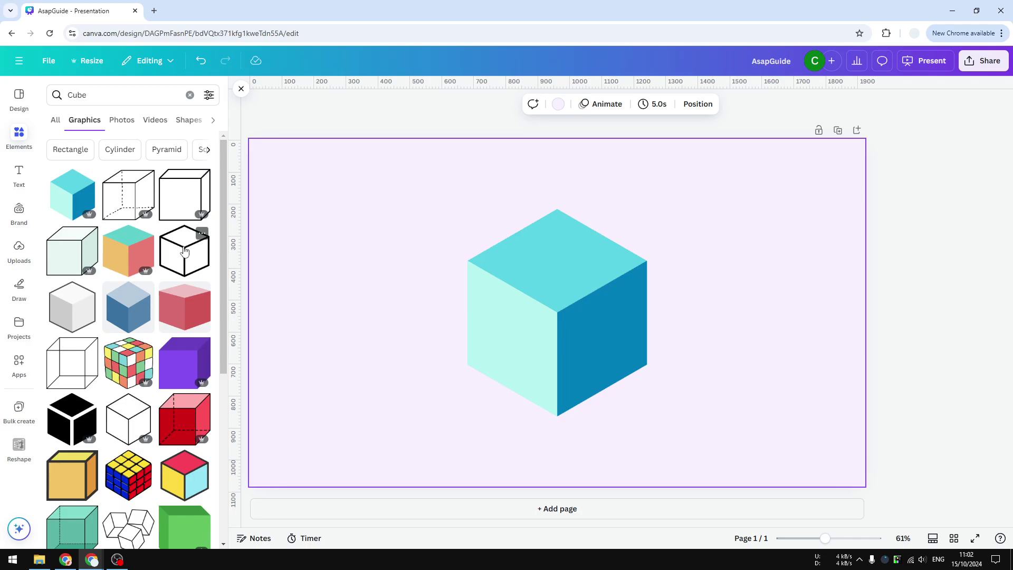
Scroll through the 'Cube' graphics results beside the cyan cube.
{"action": "scroll", "coordinate": [190, 248], "scroll_direction": "down", "scroll_amount": 2}
{"action": "scroll", "coordinate": [104, 268], "scroll_direction": "up", "scroll_amount": 2}
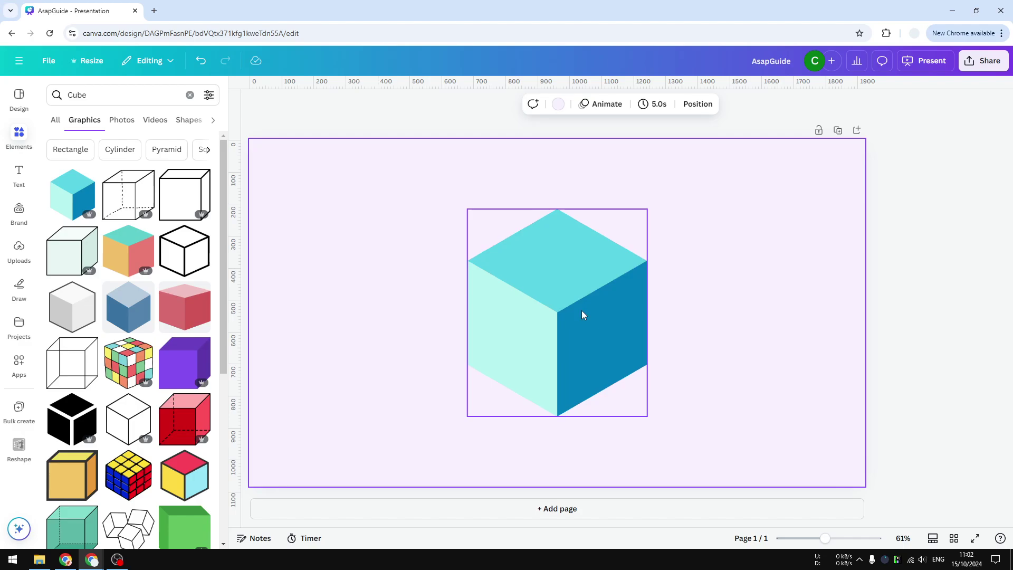
Move the cyan cube to the left and browse the full set of basic shapes.
{"action": "mouse_move", "coordinate": [581, 314]}
{"action": "left_mouse_down"}
{"action": "mouse_move", "coordinate": [381, 327]}
{"action": "mouse_move", "coordinate": [405, 324]}
{"action": "mouse_move", "coordinate": [395, 333]}
{"action": "mouse_move", "coordinate": [391, 323]}
{"action": "left_mouse_up"}
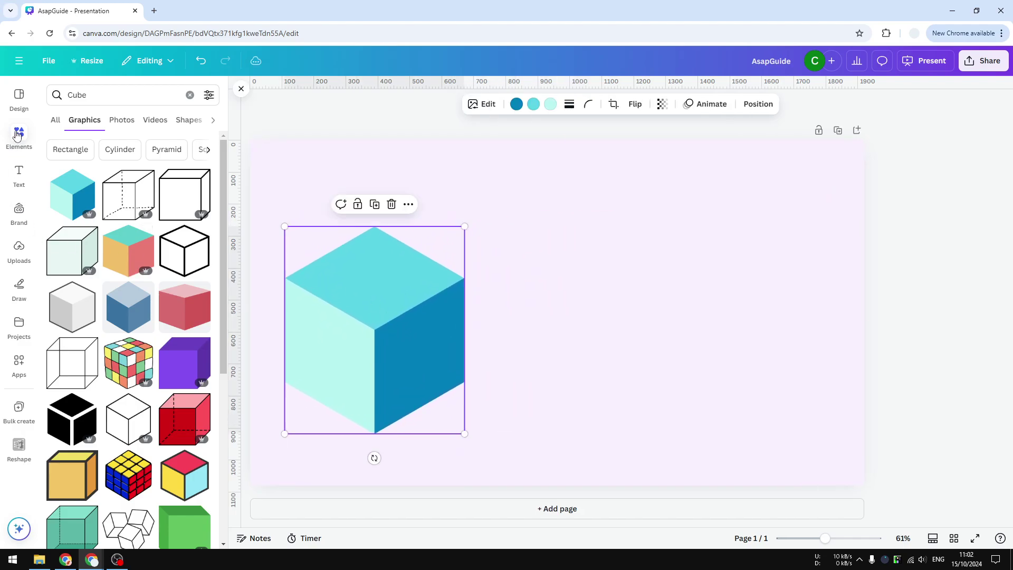
{"action": "left_click", "coordinate": [190, 95]}
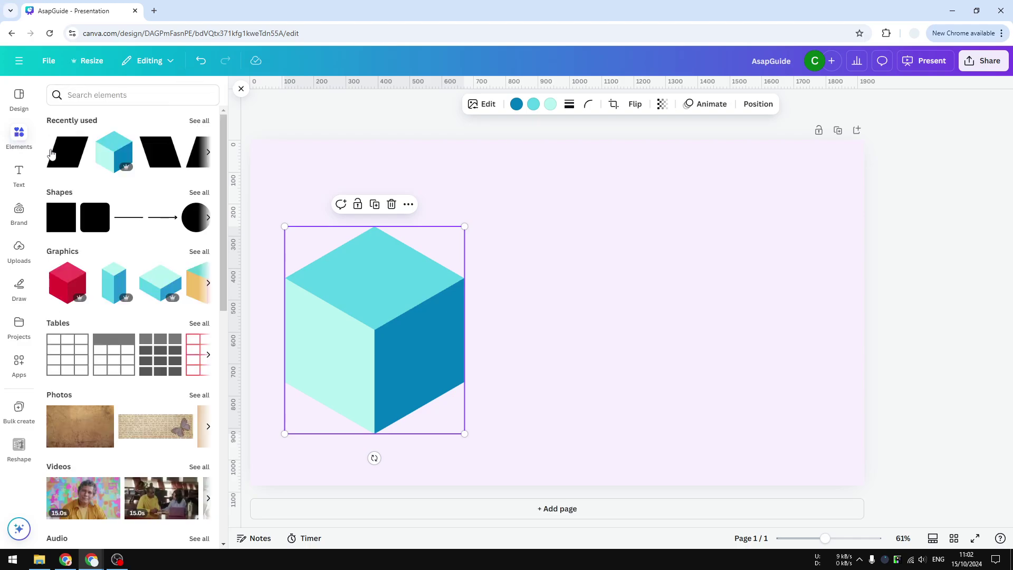
{"action": "left_click", "coordinate": [197, 193]}
{"action": "scroll", "coordinate": [167, 258], "scroll_direction": "down", "scroll_amount": 3}
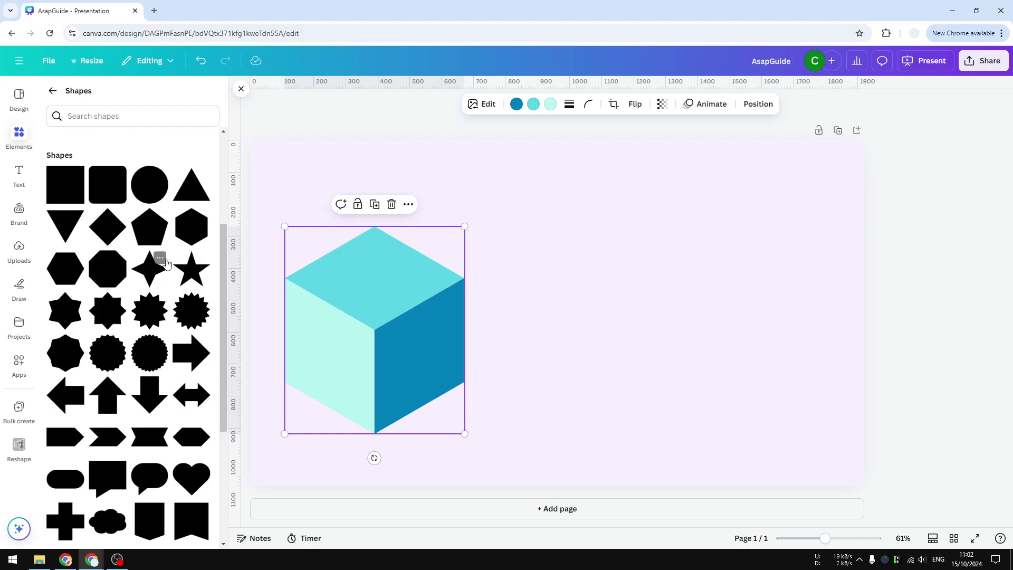
{"action": "scroll", "coordinate": [123, 270], "scroll_direction": "down", "scroll_amount": 2}
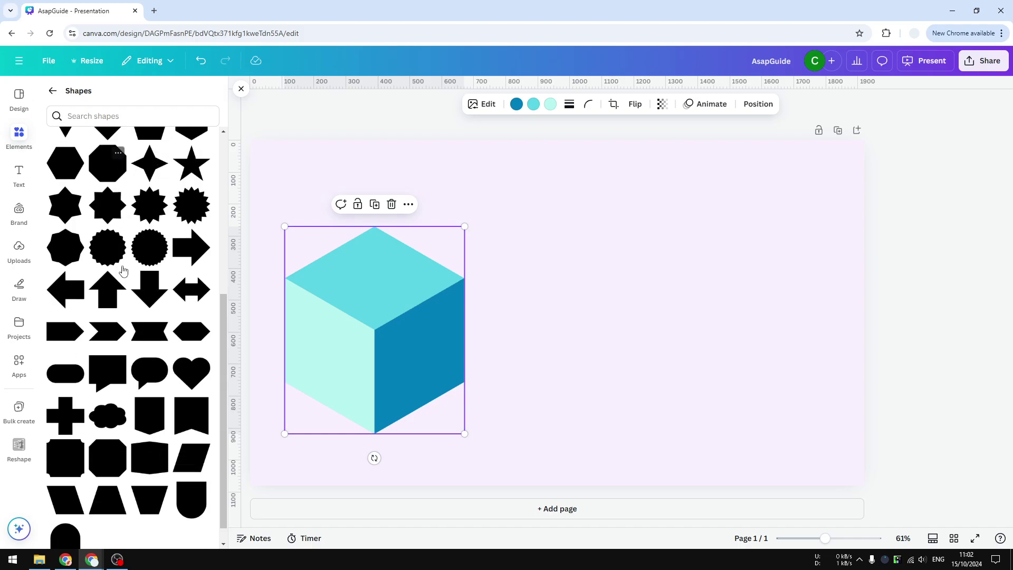
{"action": "scroll", "coordinate": [123, 270], "scroll_direction": "down", "scroll_amount": 1}
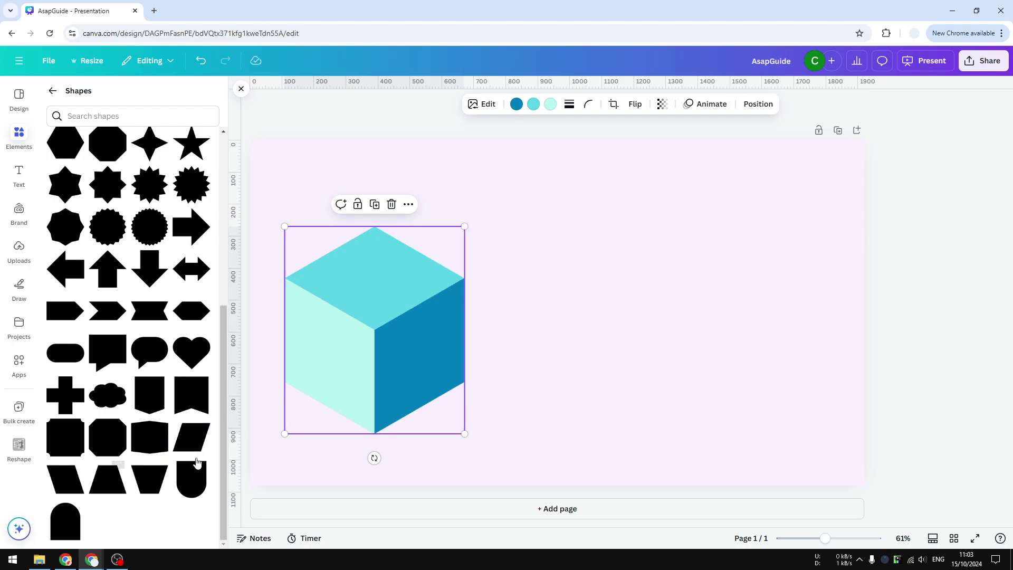
Add a parallelogram and rotate it about 90° to stand upright.
{"action": "mouse_move", "coordinate": [192, 436]}
{"action": "left_click", "coordinate": [188, 447]}
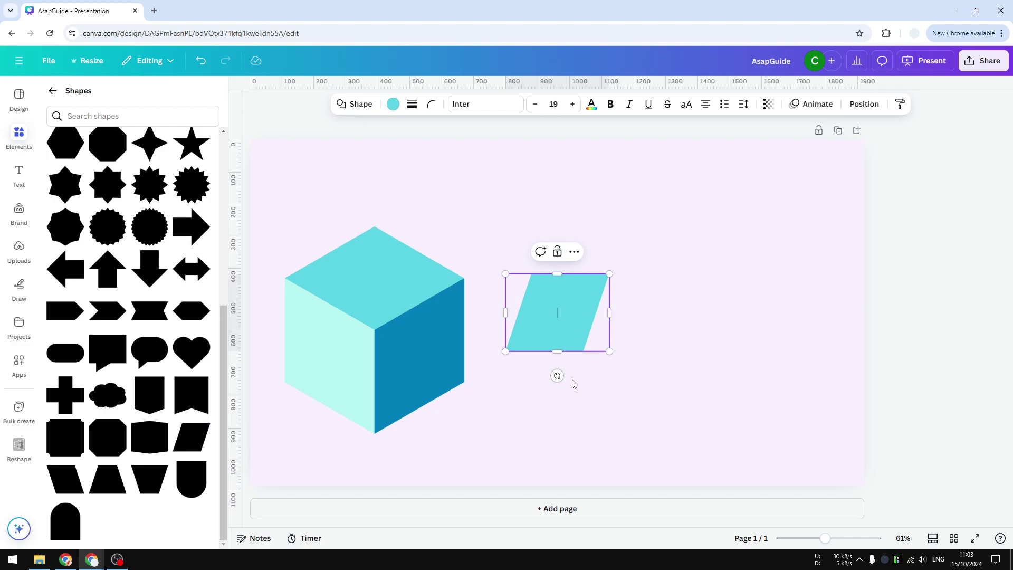
{"action": "left_click_drag", "start_coordinate": [557, 376], "coordinate": [621, 313]}
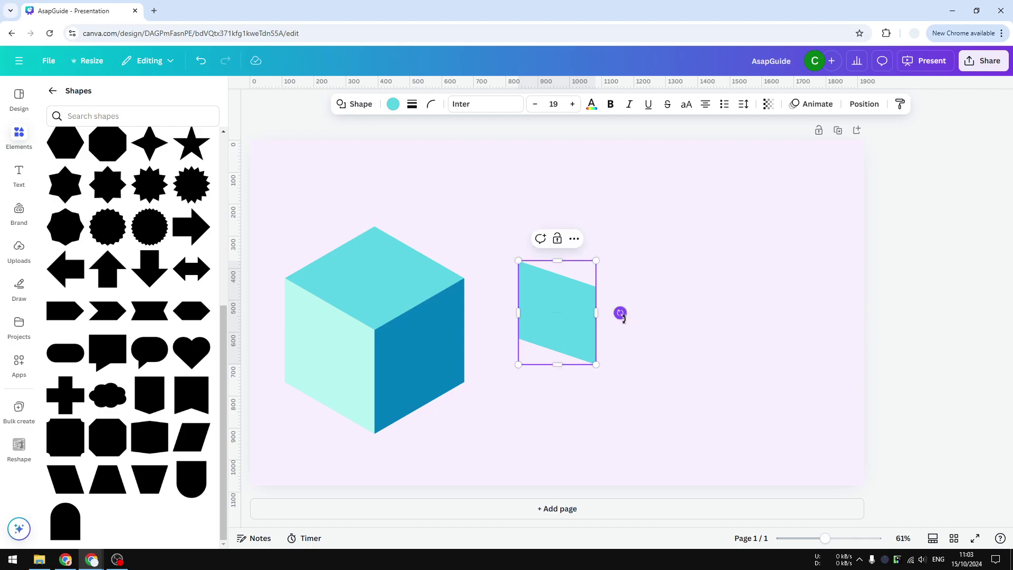
{"action": "left_click", "coordinate": [640, 355]}
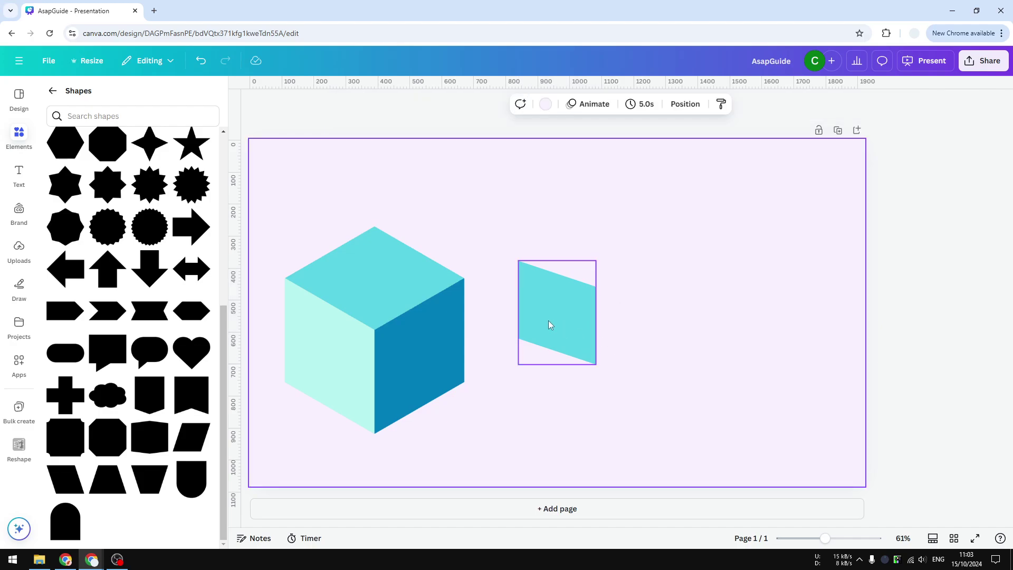
{"action": "left_click", "coordinate": [551, 320]}
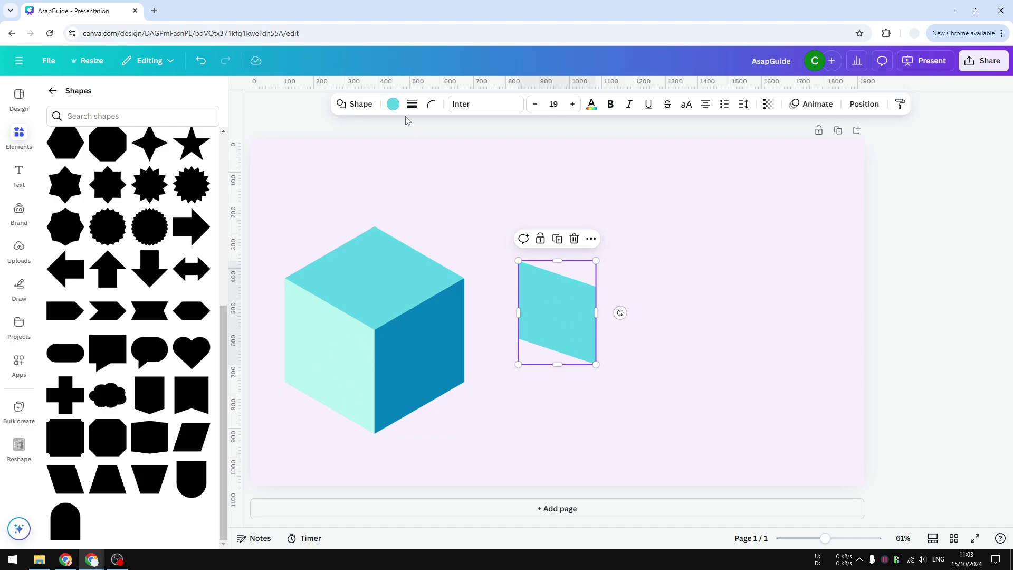
Fill the parallelogram lime green and place it over the cube's left face.
{"action": "left_click", "coordinate": [393, 104]}
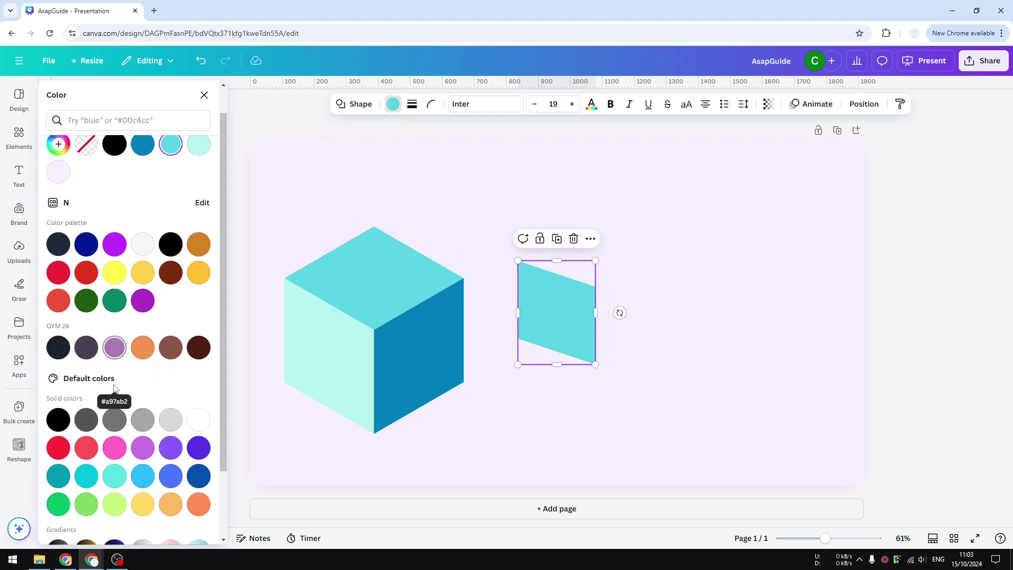
{"action": "scroll", "coordinate": [114, 390], "scroll_direction": "down", "scroll_amount": 2}
{"action": "left_click", "coordinate": [114, 428]}
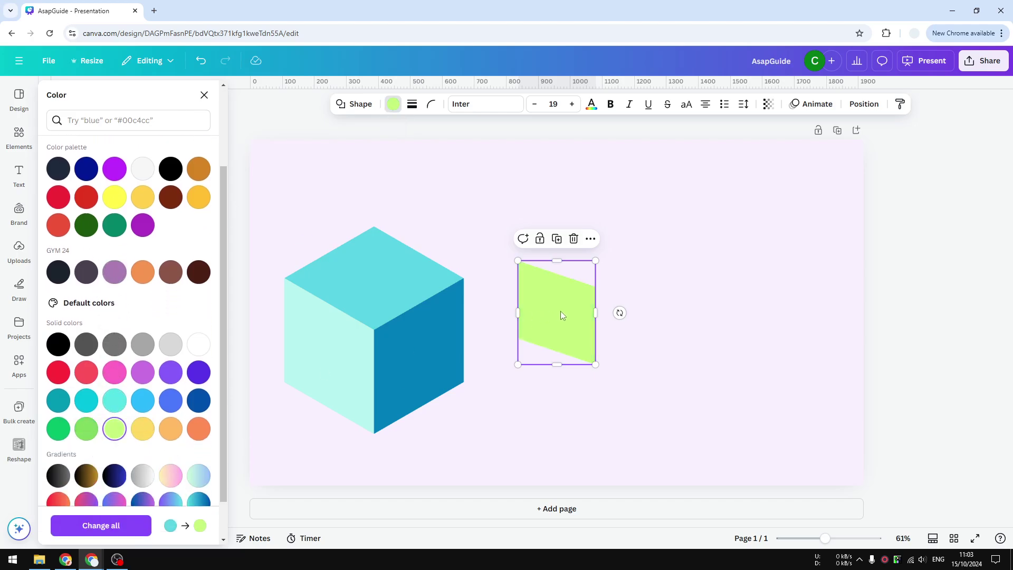
{"action": "mouse_move", "coordinate": [560, 312]}
{"action": "left_mouse_down"}
{"action": "mouse_move", "coordinate": [327, 338]}
{"action": "mouse_move", "coordinate": [327, 327]}
{"action": "left_mouse_up"}
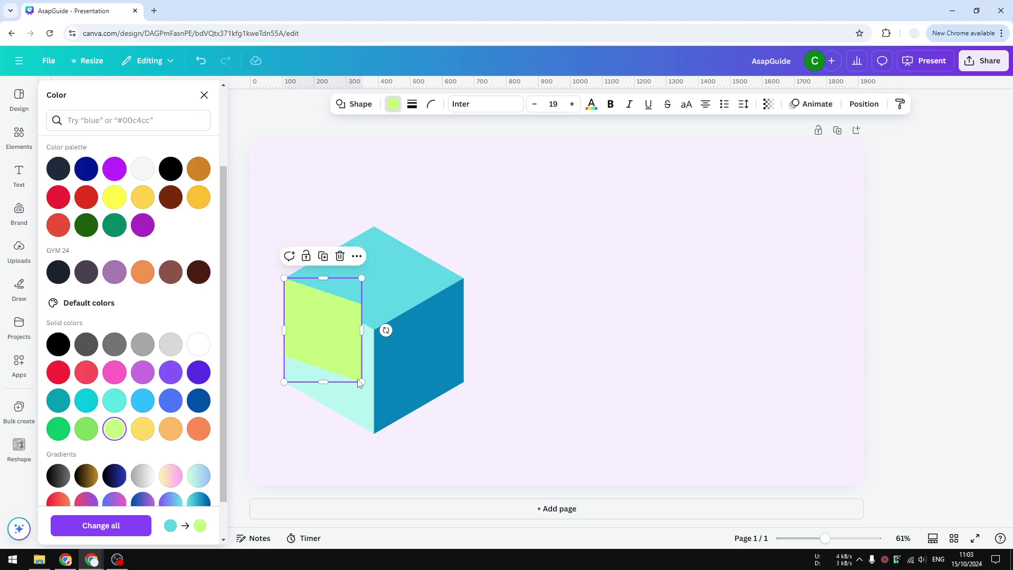
Reshape the lime parallelogram with its edge handles and move it right of the cube.
{"action": "left_click_drag", "start_coordinate": [329, 381], "coordinate": [329, 406]}
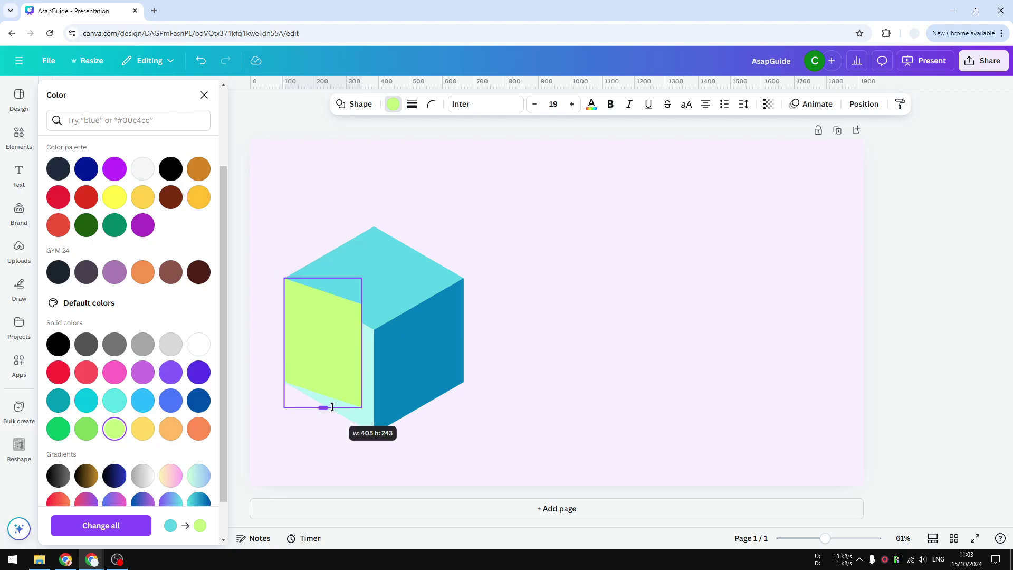
{"action": "left_click_drag", "start_coordinate": [361, 342], "coordinate": [374, 342]}
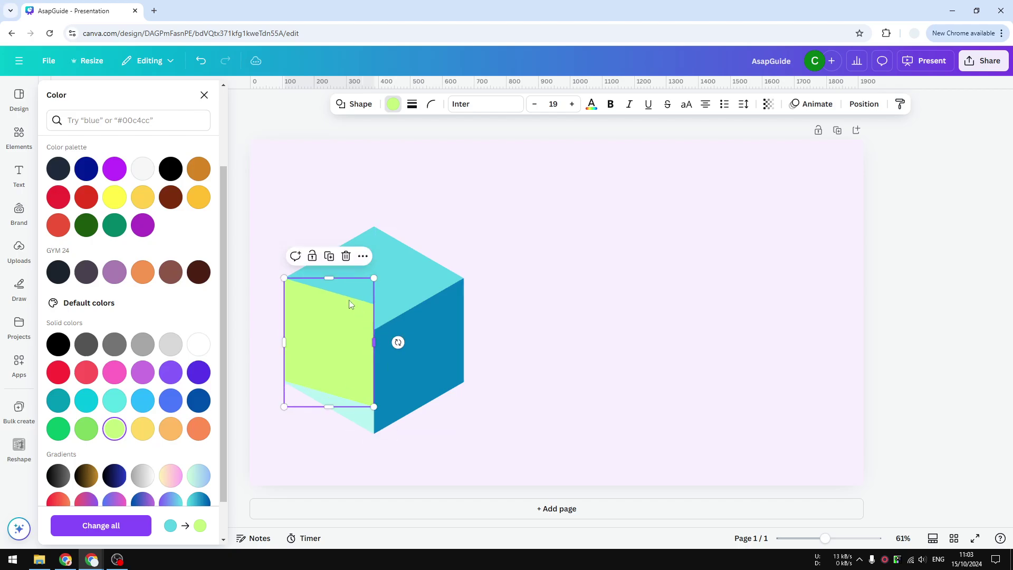
{"action": "left_click_drag", "start_coordinate": [325, 278], "coordinate": [341, 279]}
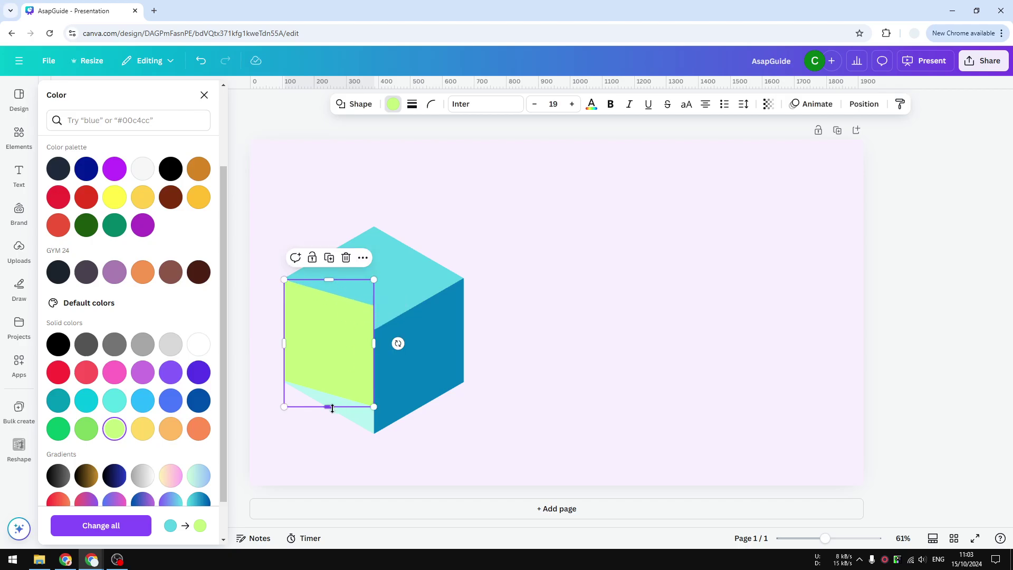
{"action": "left_click_drag", "start_coordinate": [332, 409], "coordinate": [328, 433]}
{"action": "left_click_drag", "start_coordinate": [285, 355], "coordinate": [288, 356]}
{"action": "left_click_drag", "start_coordinate": [331, 433], "coordinate": [331, 400]}
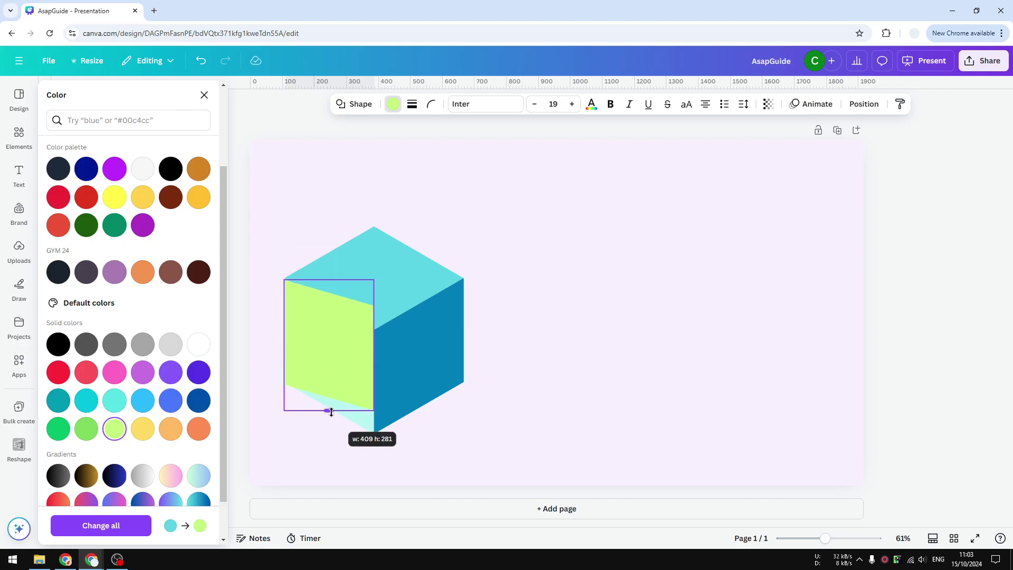
{"action": "left_click_drag", "start_coordinate": [331, 280], "coordinate": [329, 295]}
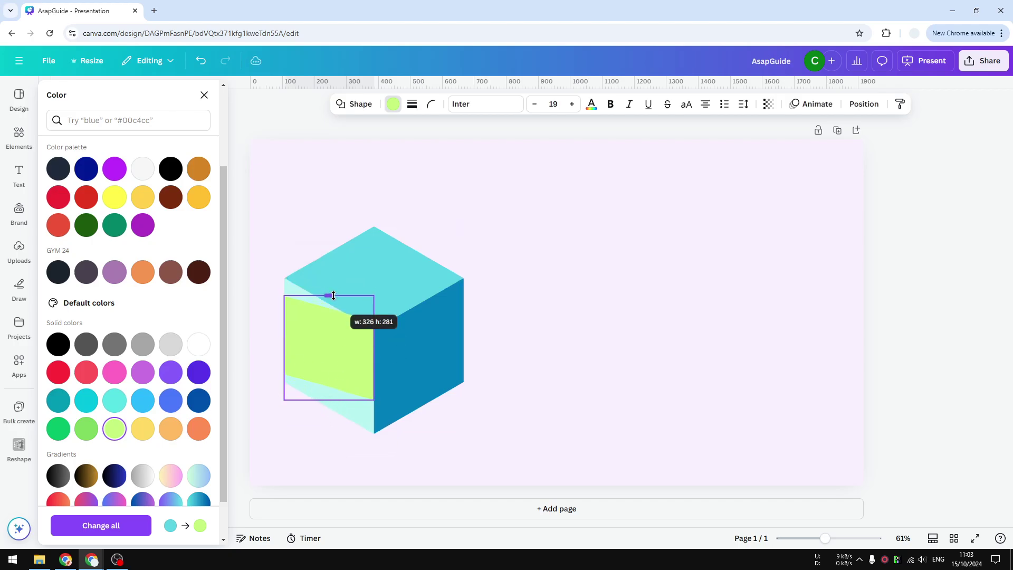
{"action": "left_click_drag", "start_coordinate": [328, 343], "coordinate": [597, 312]}
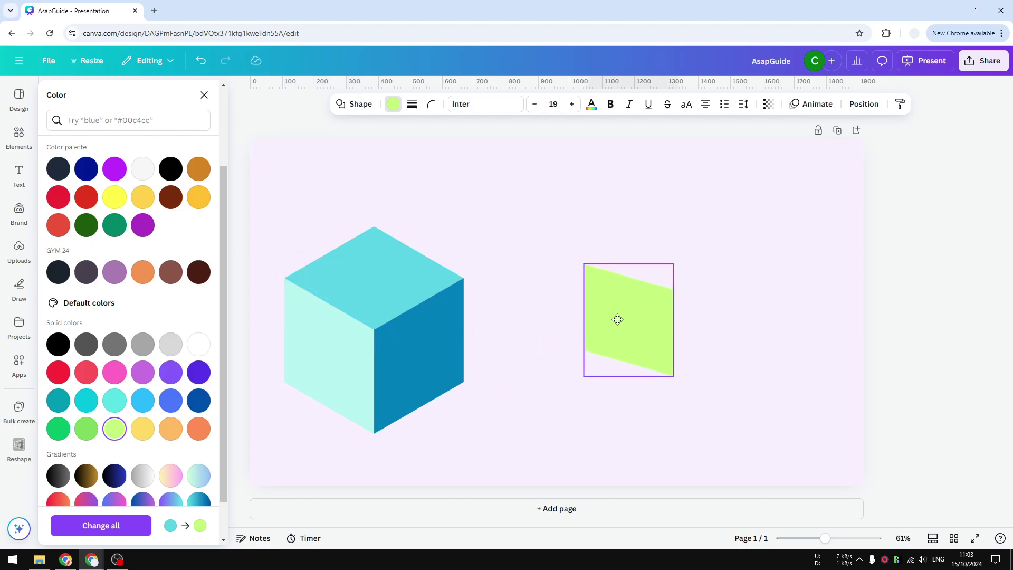
{"action": "left_click", "coordinate": [242, 235]}
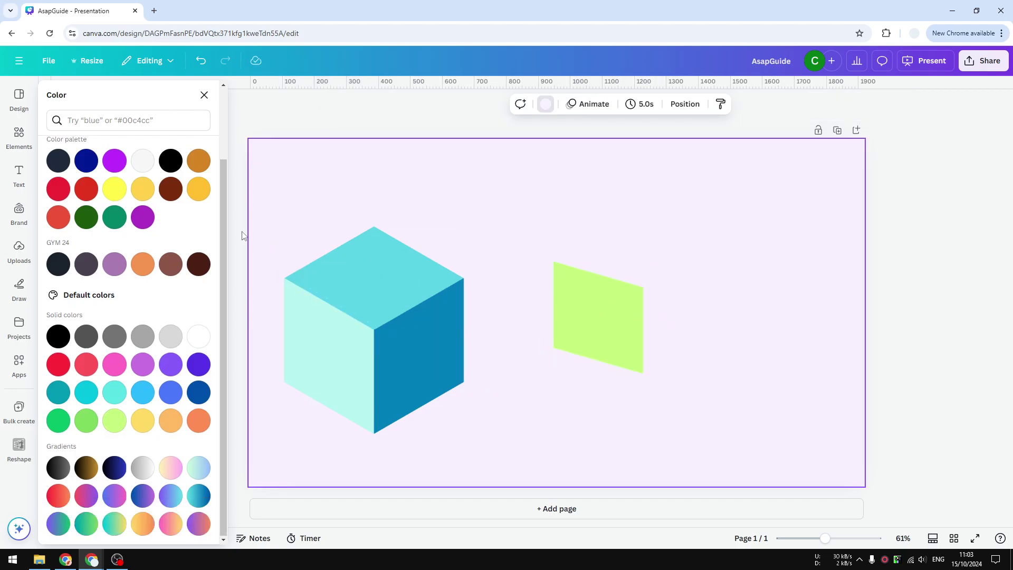
Add a second parallelogram and rotate it to 90 degrees.
{"action": "left_click", "coordinate": [18, 135]}
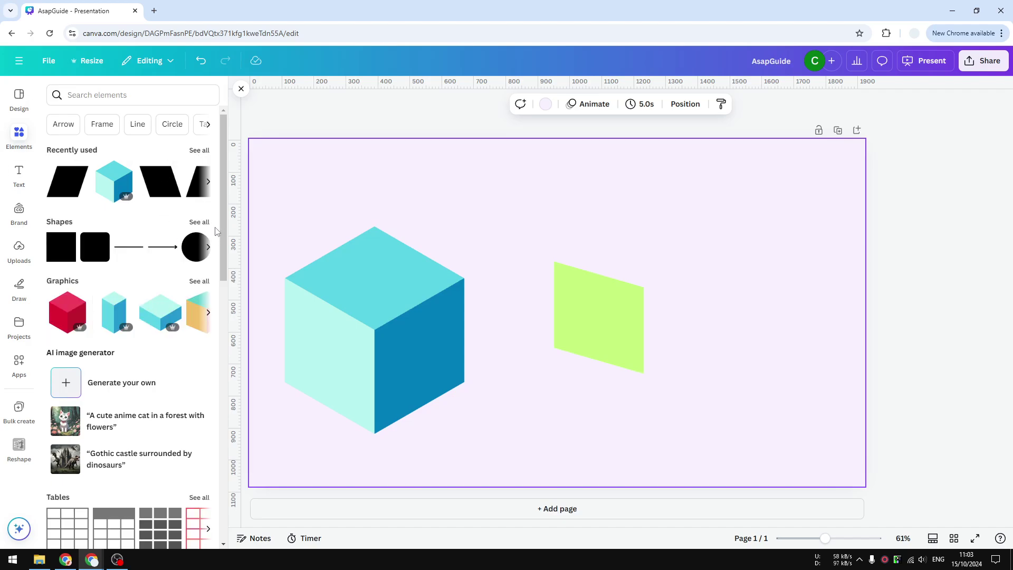
{"action": "left_click", "coordinate": [200, 222]}
{"action": "scroll", "coordinate": [147, 355], "scroll_direction": "down", "scroll_amount": 3}
{"action": "scroll", "coordinate": [157, 393], "scroll_direction": "down", "scroll_amount": 2}
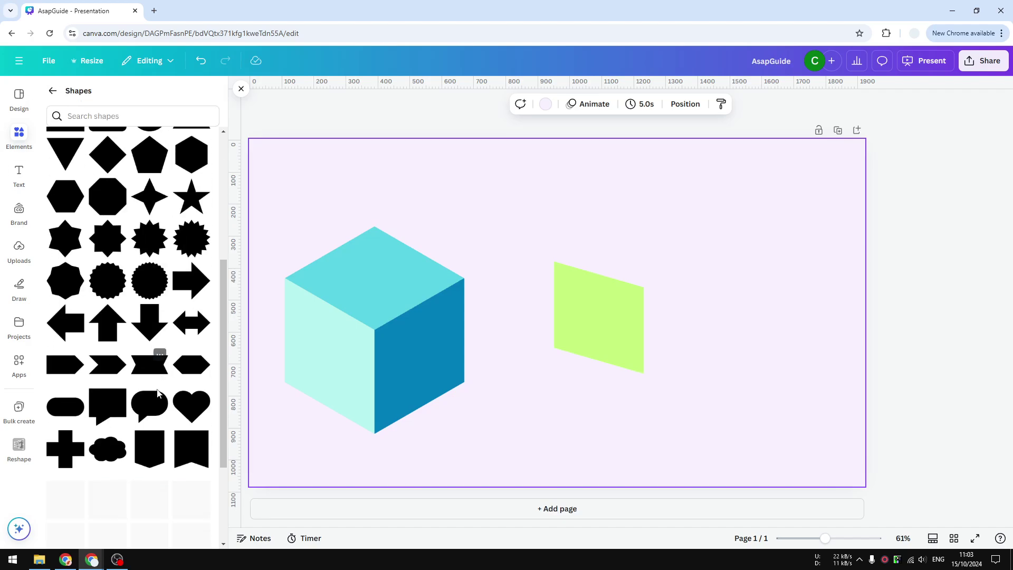
{"action": "scroll", "coordinate": [157, 393], "scroll_direction": "down", "scroll_amount": 1}
{"action": "left_click", "coordinate": [71, 472]}
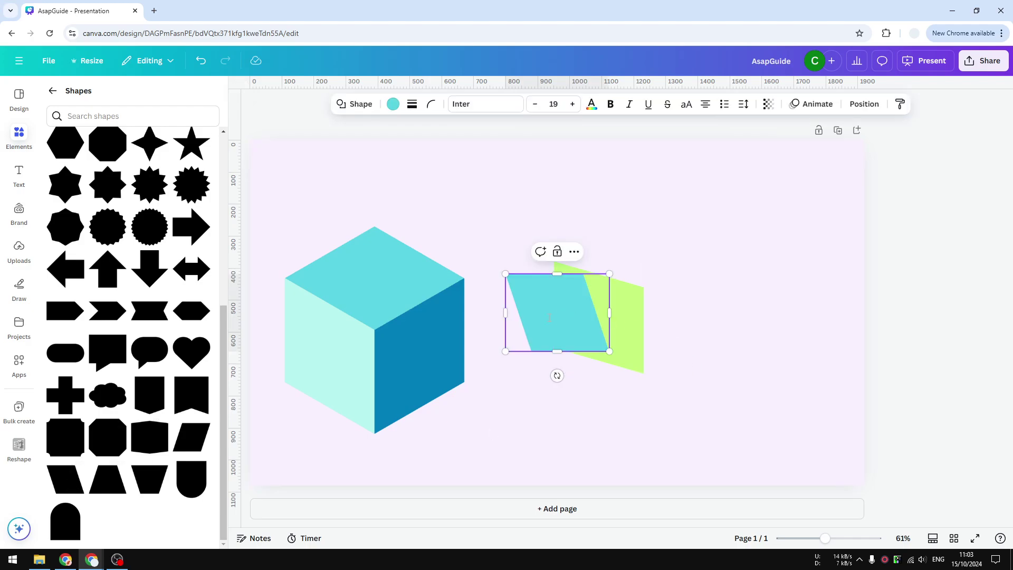
{"action": "left_click_drag", "start_coordinate": [557, 375], "coordinate": [486, 310]}
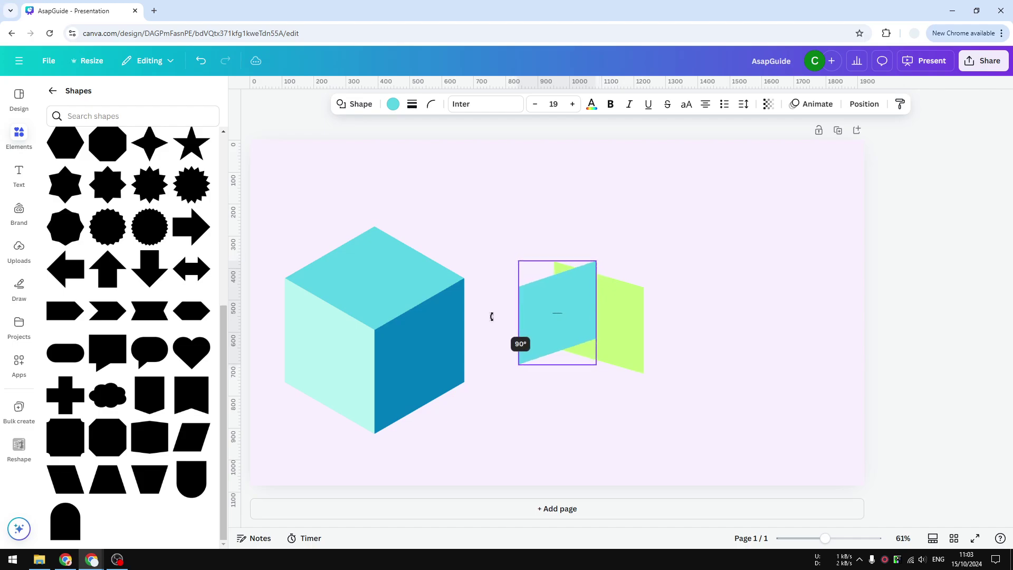
{"action": "left_click_drag", "start_coordinate": [486, 310], "coordinate": [491, 317]}
Place the teal parallelogram beside the lime face, making it slightly taller and wider.
{"action": "left_click_drag", "start_coordinate": [651, 316], "coordinate": [693, 309]}
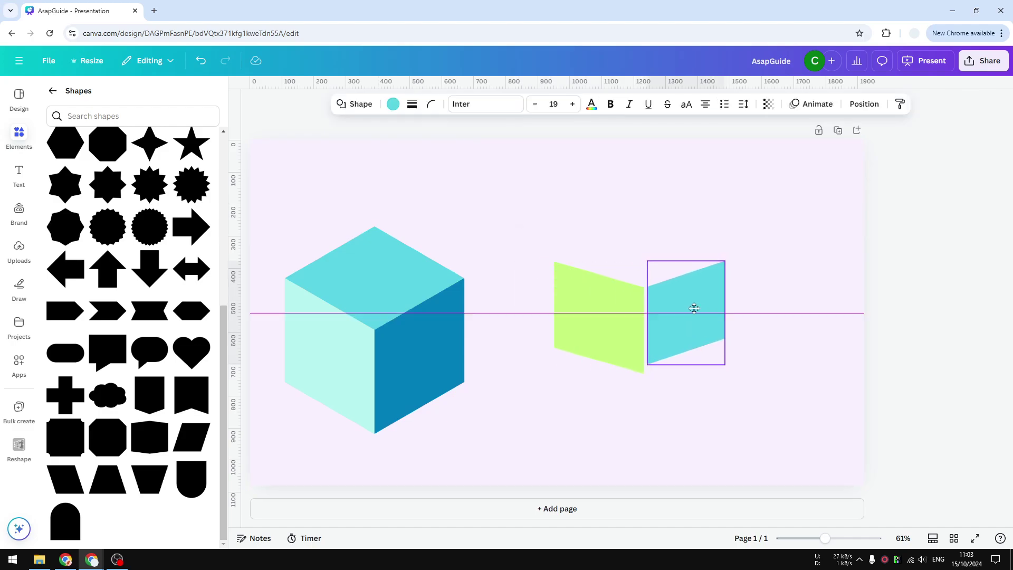
{"action": "left_click_drag", "start_coordinate": [682, 364], "coordinate": [682, 374]}
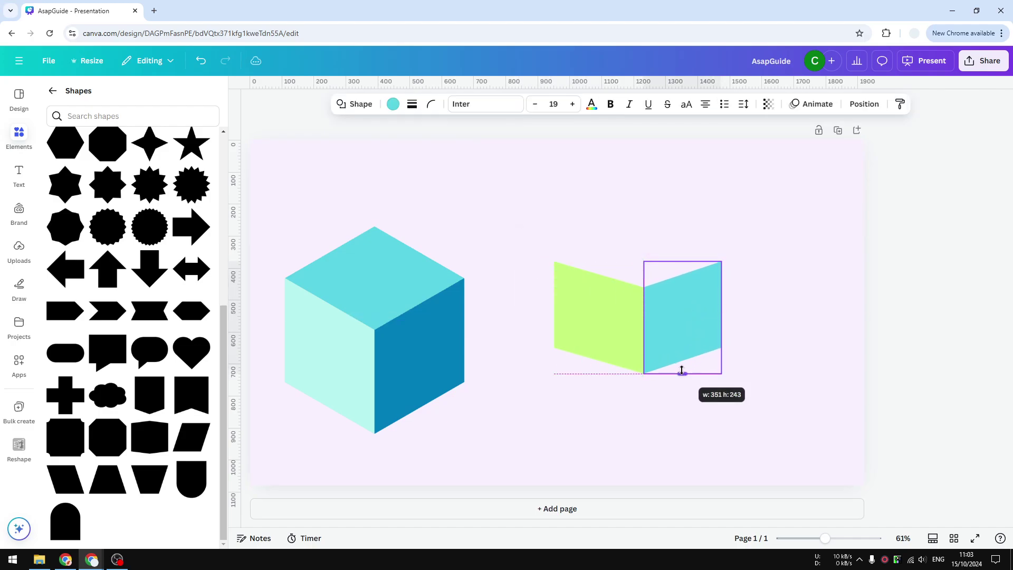
{"action": "left_click_drag", "start_coordinate": [722, 314], "coordinate": [728, 313]}
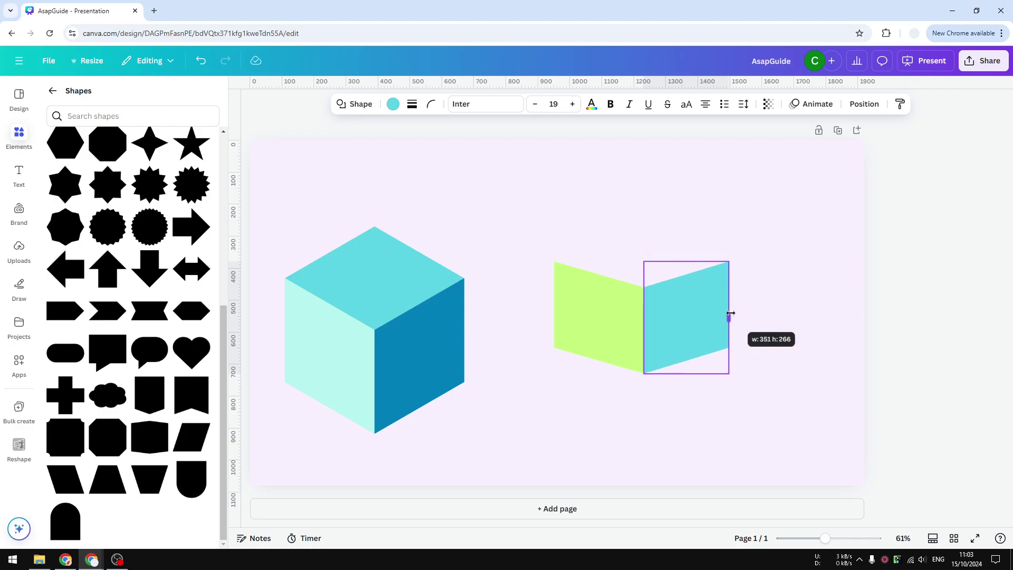
{"action": "left_click", "coordinate": [850, 351]}
{"action": "left_click", "coordinate": [684, 326]}
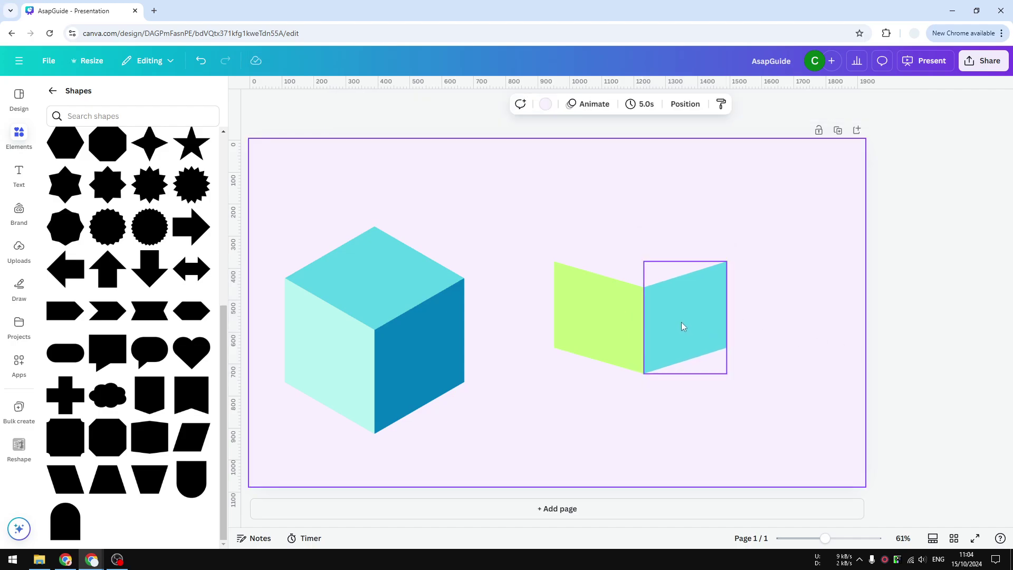
Recolour the teal face green.
{"action": "left_click", "coordinate": [393, 104]}
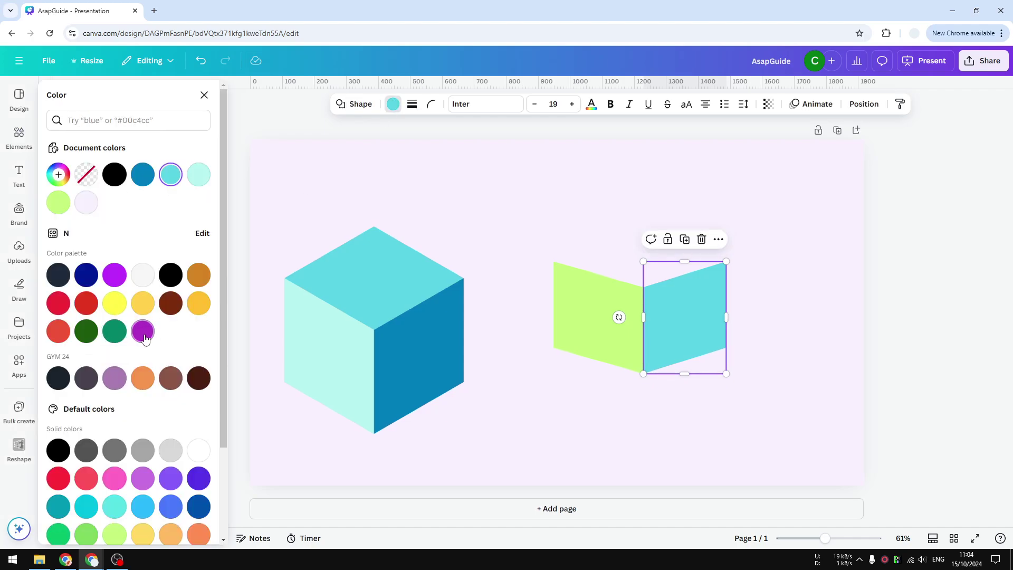
{"action": "scroll", "coordinate": [108, 353], "scroll_direction": "down", "scroll_amount": 2}
{"action": "scroll", "coordinate": [85, 428], "scroll_direction": "down", "scroll_amount": 2}
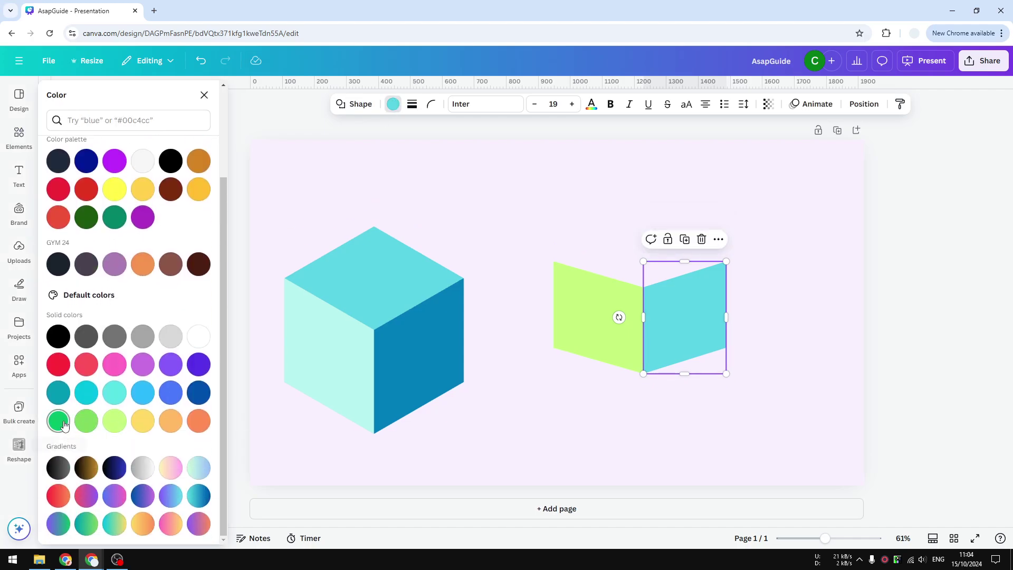
{"action": "left_click", "coordinate": [60, 422]}
{"action": "left_click", "coordinate": [655, 424]}
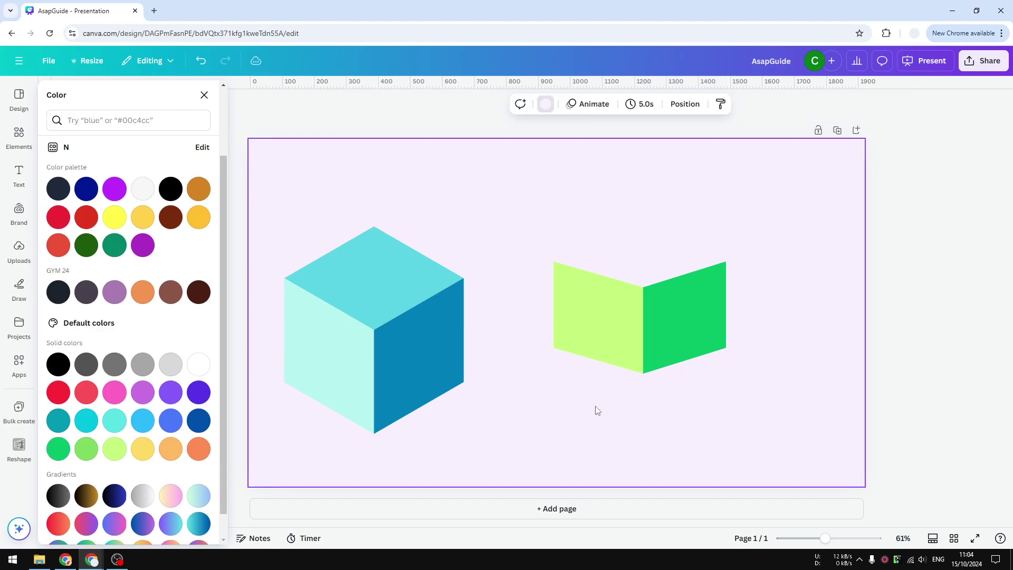
Add a diamond shape and place it above the two green faces.
{"action": "left_click", "coordinate": [23, 142]}
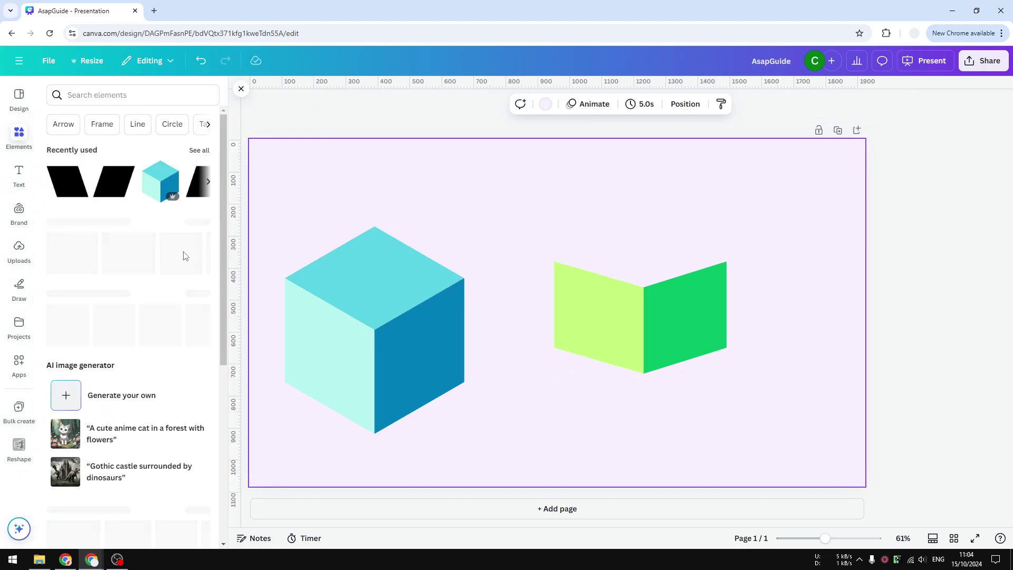
{"action": "left_click", "coordinate": [191, 229]}
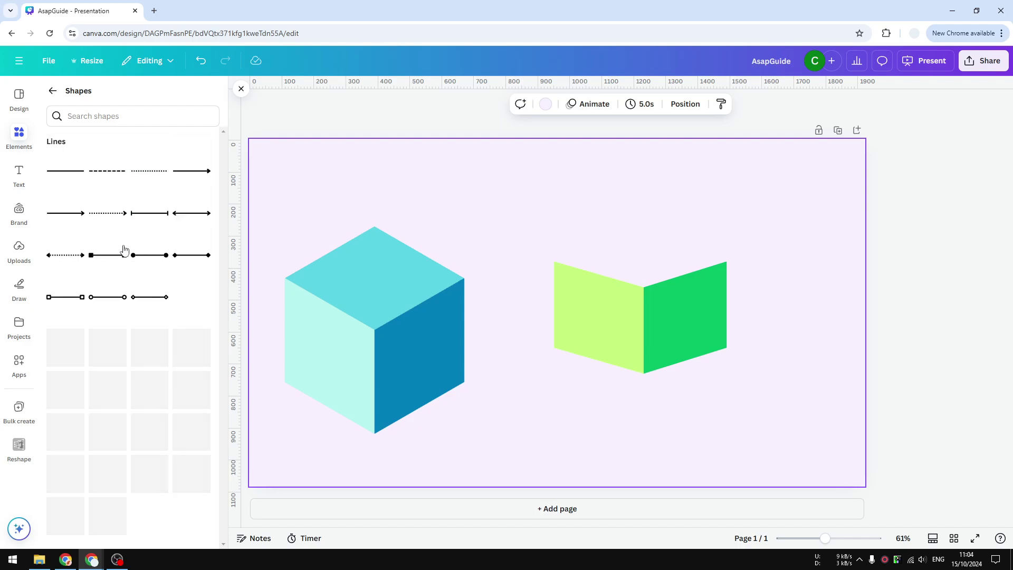
{"action": "scroll", "coordinate": [87, 298], "scroll_direction": "down", "scroll_amount": 2}
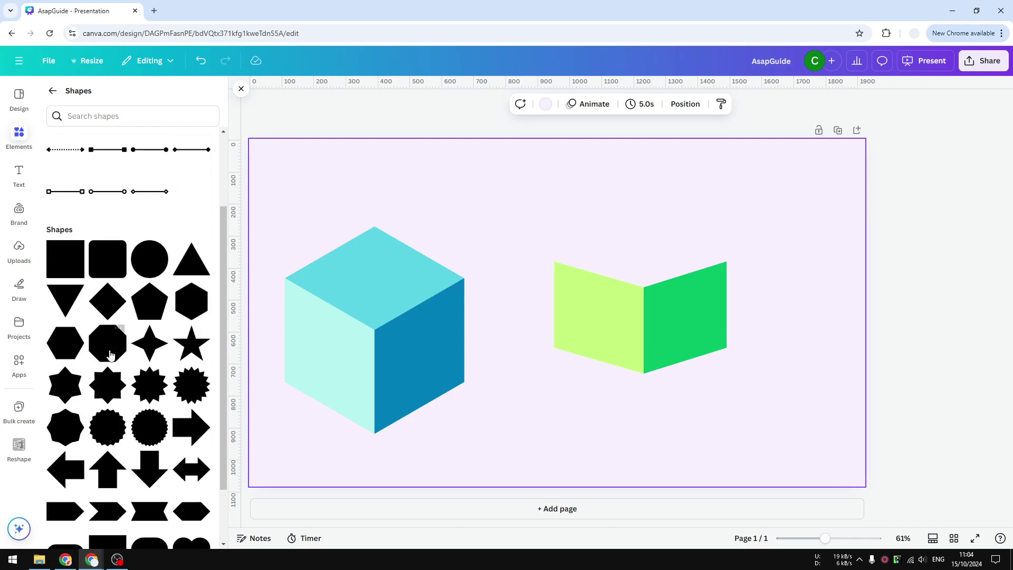
{"action": "left_click", "coordinate": [107, 300]}
{"action": "left_click_drag", "start_coordinate": [575, 311], "coordinate": [661, 234]}
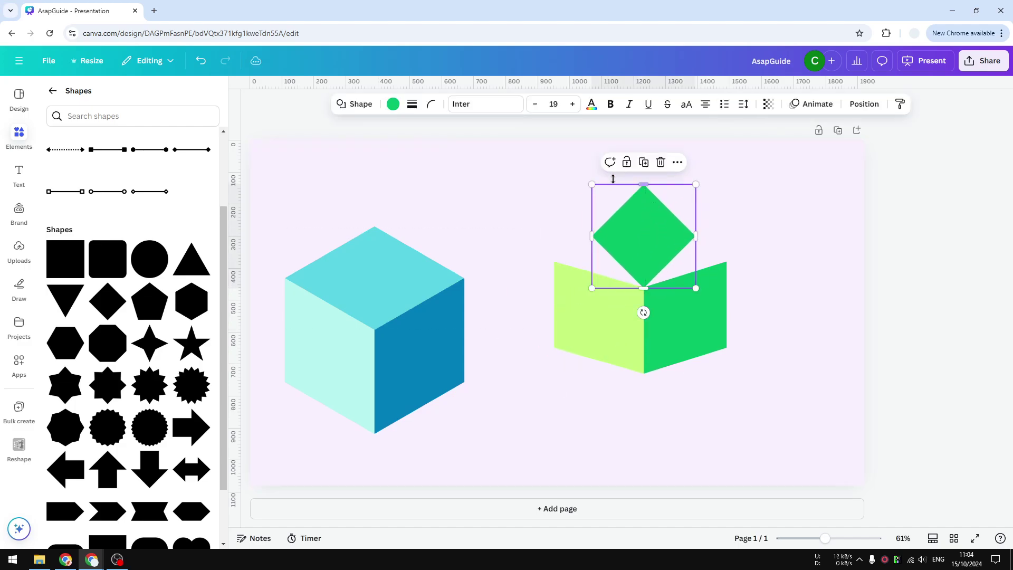
Fill the diamond light green.
{"action": "left_click", "coordinate": [391, 103]}
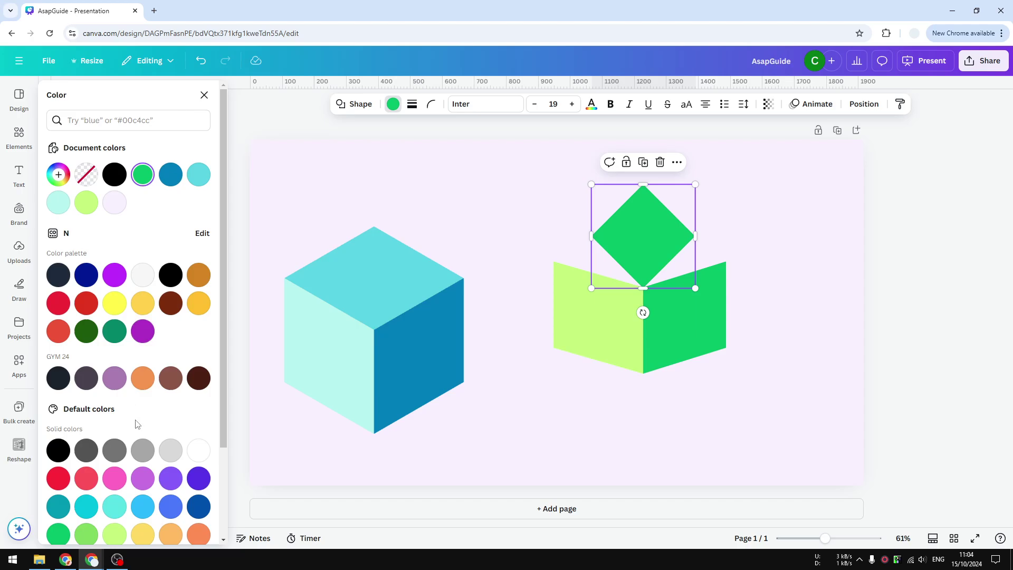
{"action": "scroll", "coordinate": [97, 451], "scroll_direction": "down", "scroll_amount": 1}
{"action": "left_click", "coordinate": [86, 481]}
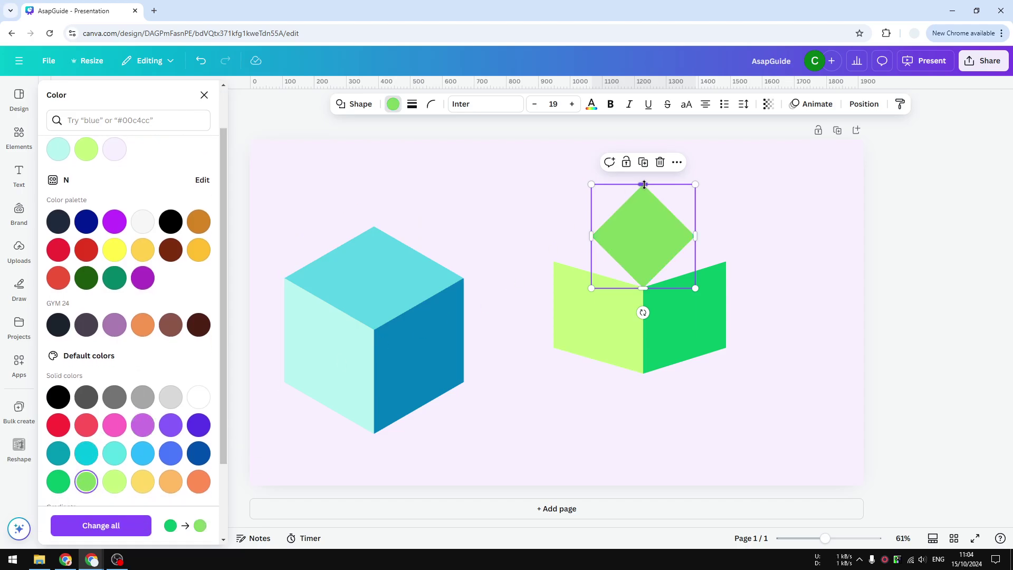
Flatten the diamond and stretch it to the cube's left and right edges.
{"action": "left_click_drag", "start_coordinate": [644, 185], "coordinate": [657, 226]}
{"action": "left_click_drag", "start_coordinate": [717, 259], "coordinate": [728, 257]}
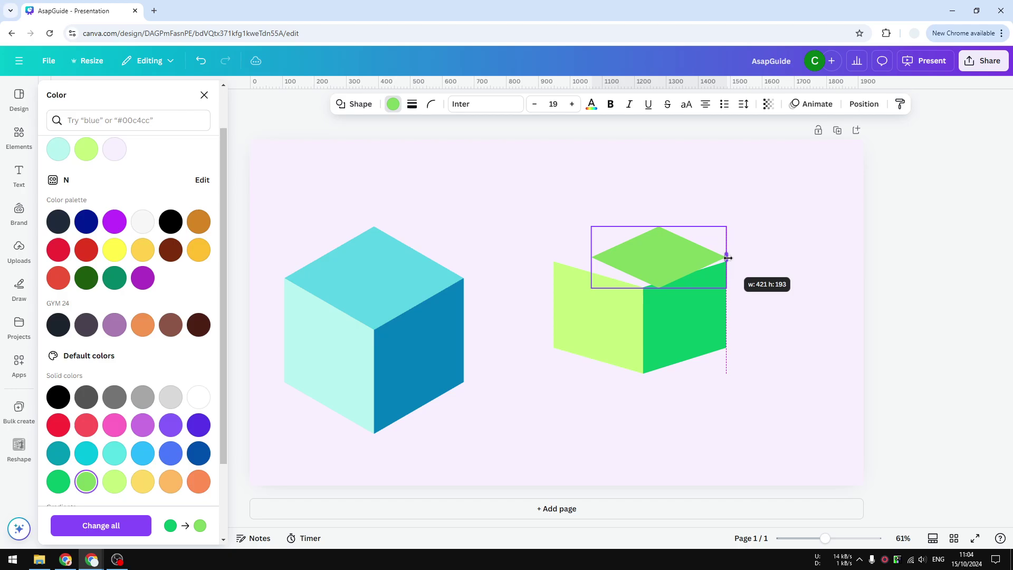
{"action": "left_click_drag", "start_coordinate": [591, 257], "coordinate": [554, 257]}
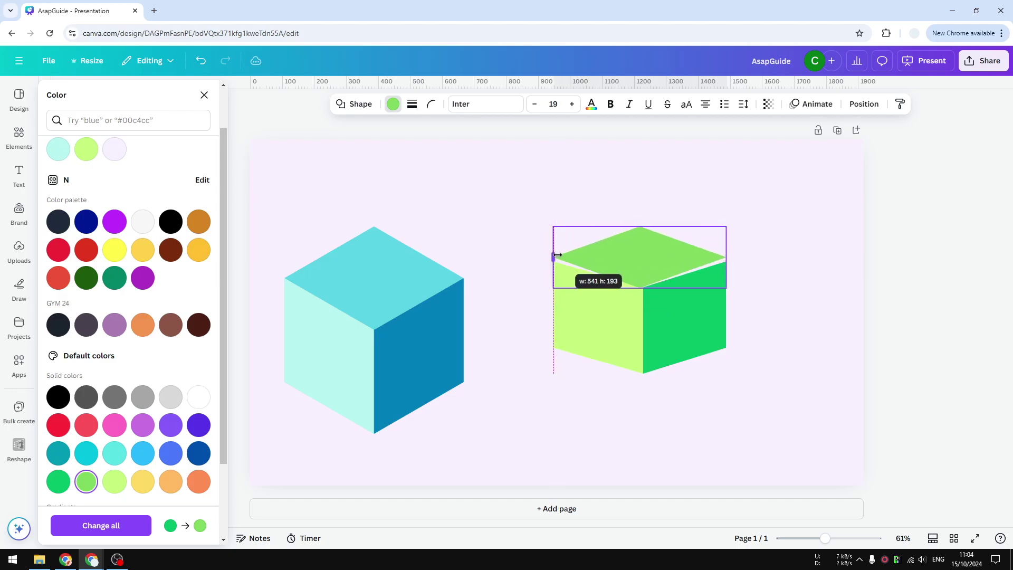
{"action": "left_click_drag", "start_coordinate": [641, 226], "coordinate": [641, 234]}
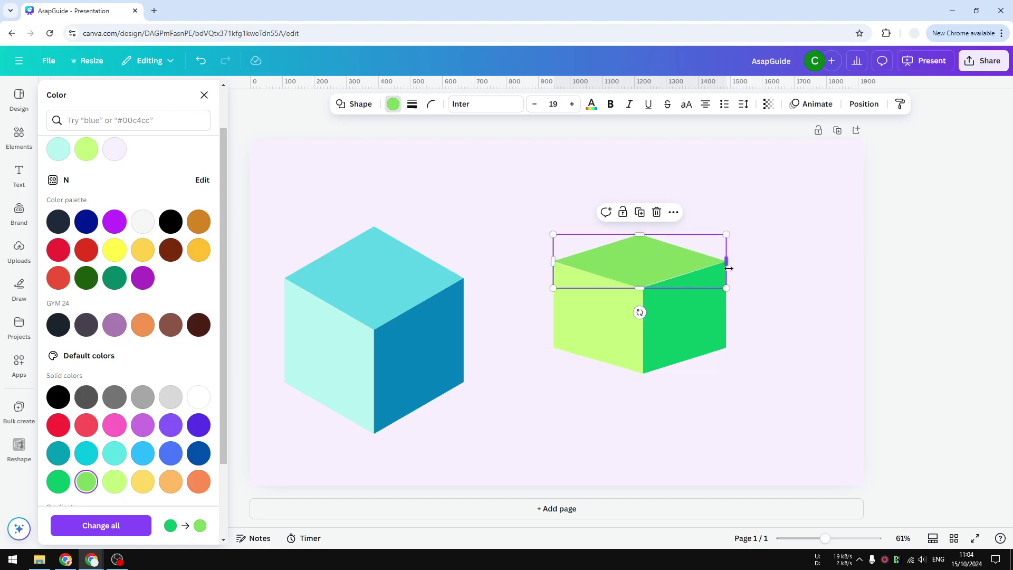
{"action": "left_click_drag", "start_coordinate": [728, 268], "coordinate": [727, 268]}
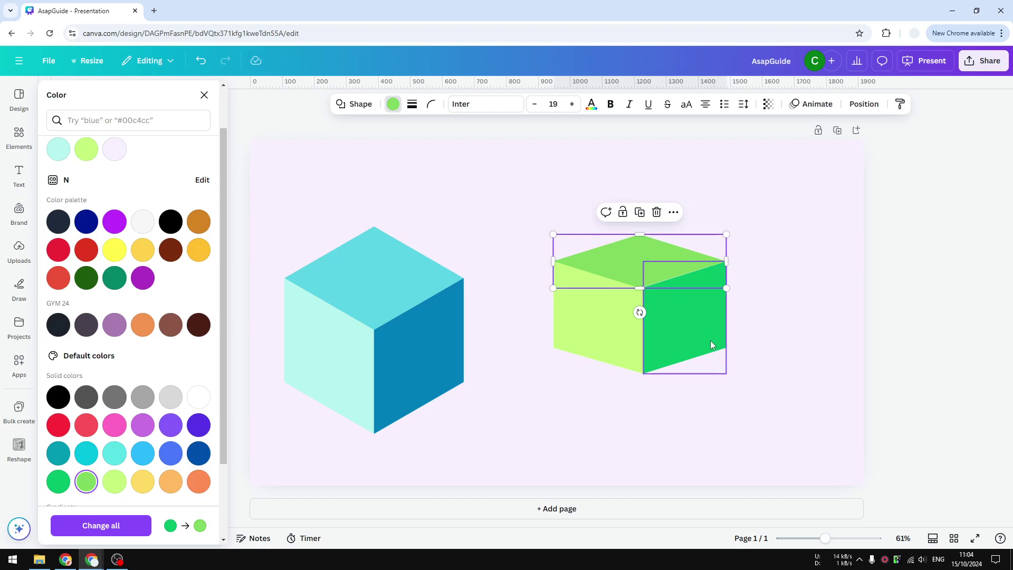
{"action": "left_click", "coordinate": [831, 355]}
Widen the light-green and dark-green side faces to meet the top face.
{"action": "left_click", "coordinate": [619, 319]}
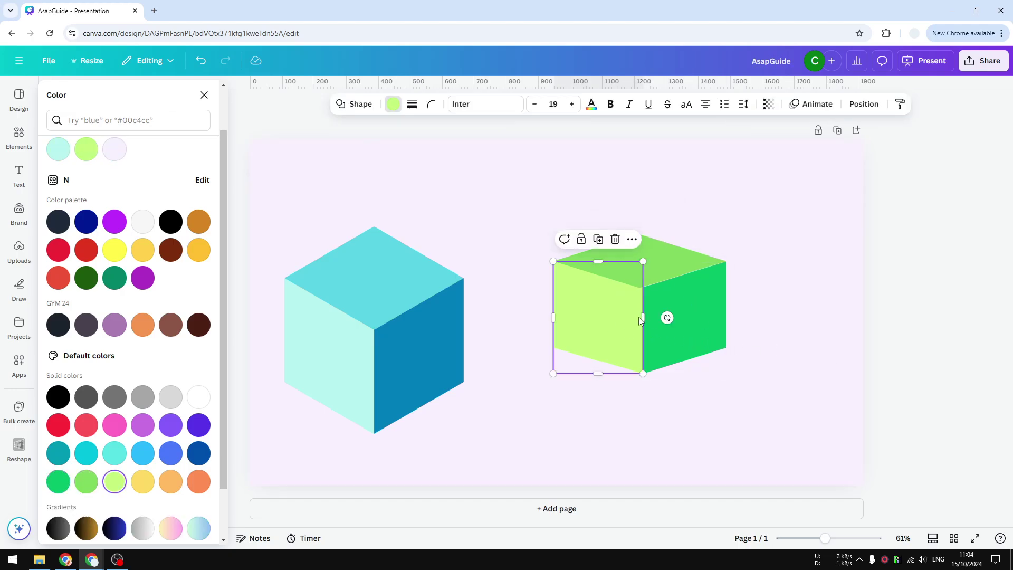
{"action": "left_click_drag", "start_coordinate": [638, 316], "coordinate": [640, 316]}
{"action": "left_click", "coordinate": [652, 330]}
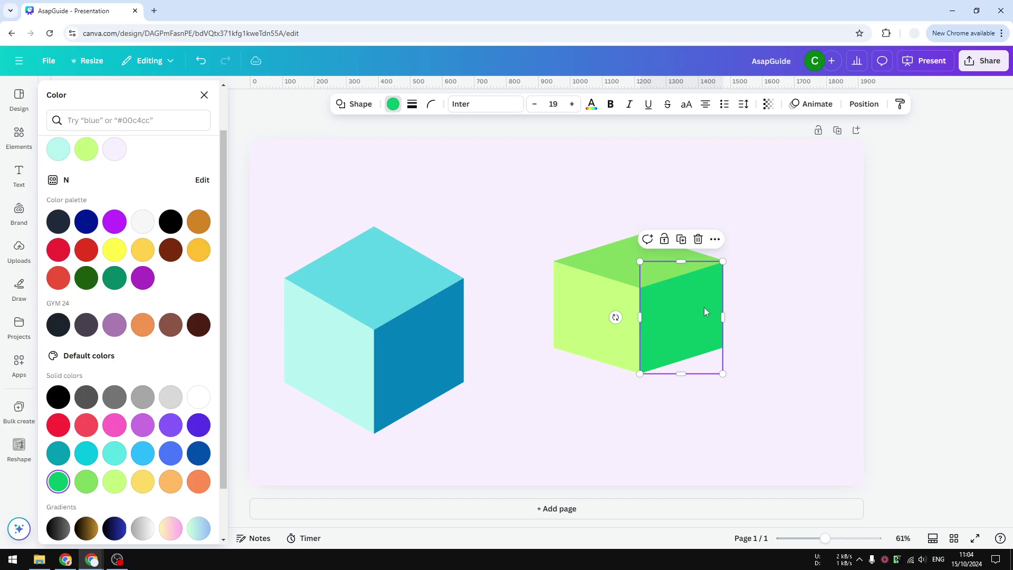
{"action": "left_click_drag", "start_coordinate": [720, 319], "coordinate": [726, 320]}
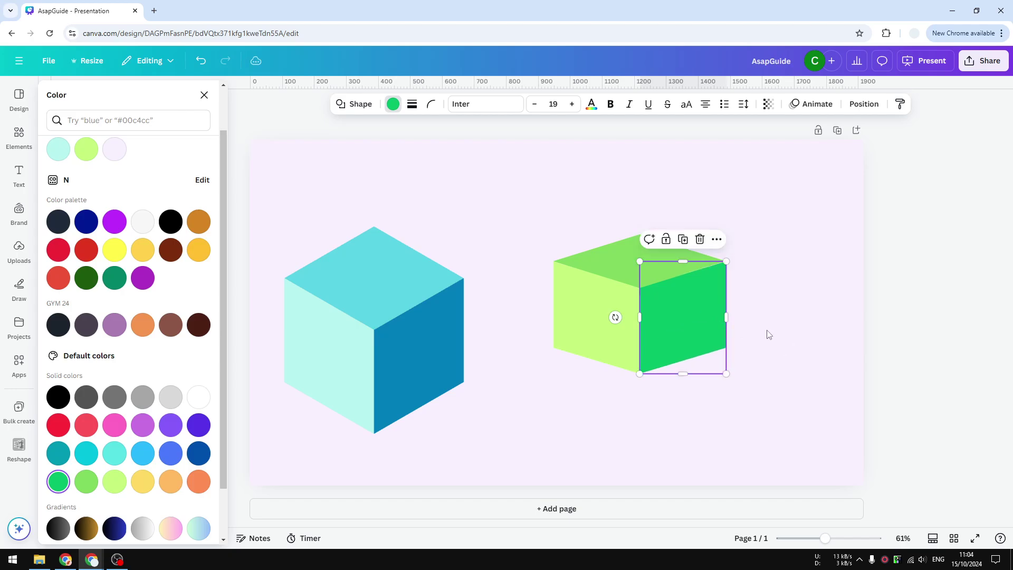
Select the green cube's faces together, enlarge them, and align with the cyan cube's bottom.
{"action": "left_click", "coordinate": [744, 330]}
{"action": "left_click", "coordinate": [648, 323]}
{"action": "left_click", "coordinate": [771, 328]}
{"action": "left_click_drag", "start_coordinate": [684, 419], "coordinate": [591, 261]}
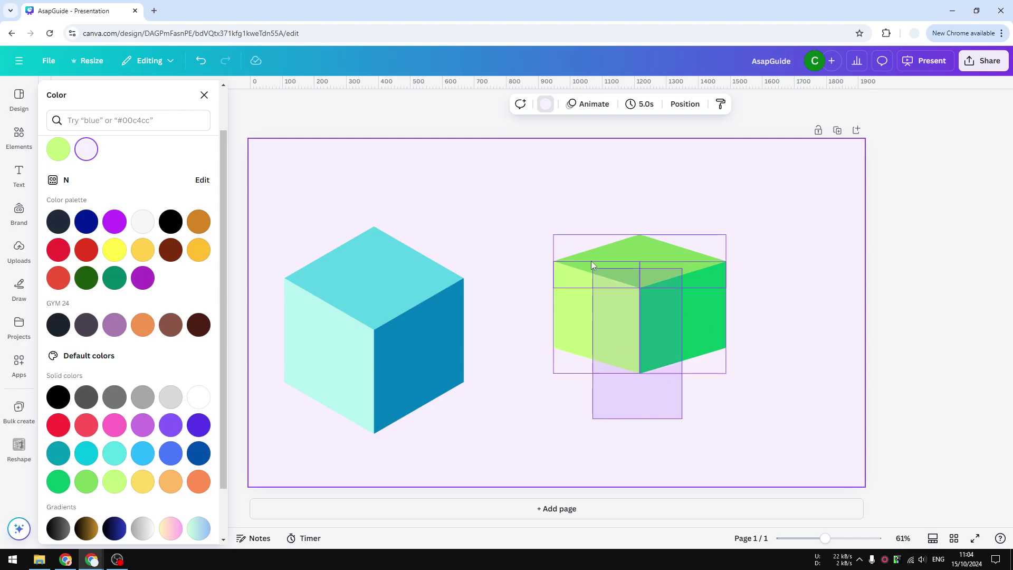
{"action": "left_click_drag", "start_coordinate": [725, 304], "coordinate": [693, 300]}
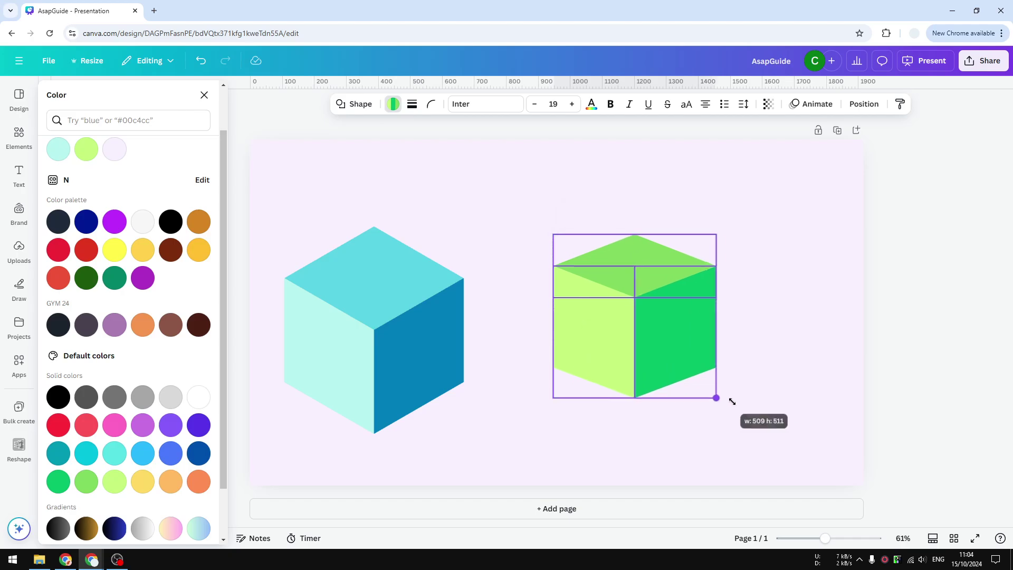
{"action": "left_click_drag", "start_coordinate": [693, 374], "coordinate": [755, 431]}
{"action": "left_click_drag", "start_coordinate": [695, 363], "coordinate": [728, 364]}
Shift the cyan cube slightly to the right.
{"action": "left_click", "coordinate": [368, 339]}
{"action": "left_click_drag", "start_coordinate": [368, 339], "coordinate": [401, 338]}
{"action": "left_click", "coordinate": [546, 191]}
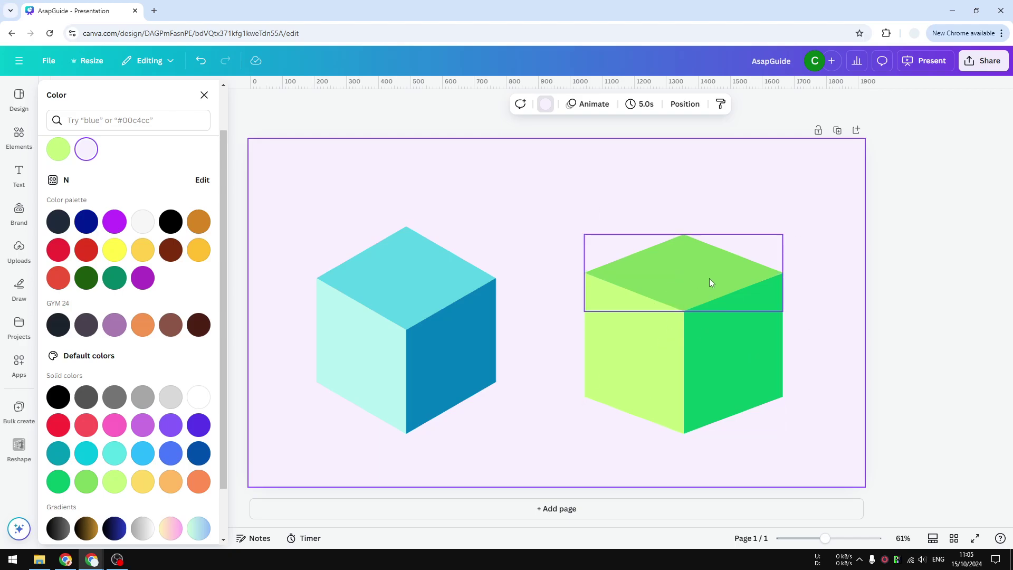
Box-select the three green faces, group them, and nudge the group slightly right.
{"action": "left_click_drag", "start_coordinate": [801, 441], "coordinate": [586, 219]}
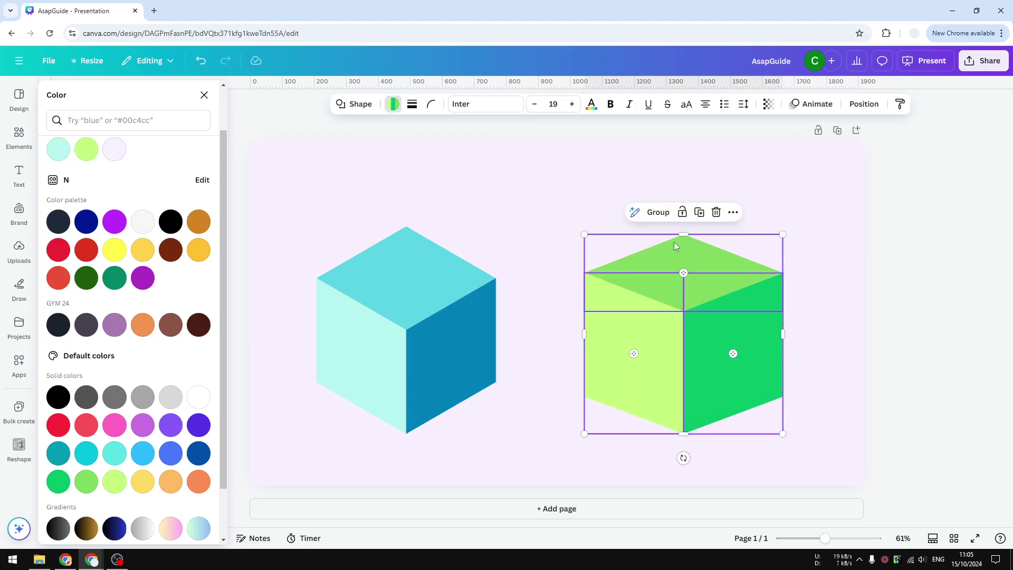
{"action": "left_click", "coordinate": [657, 212]}
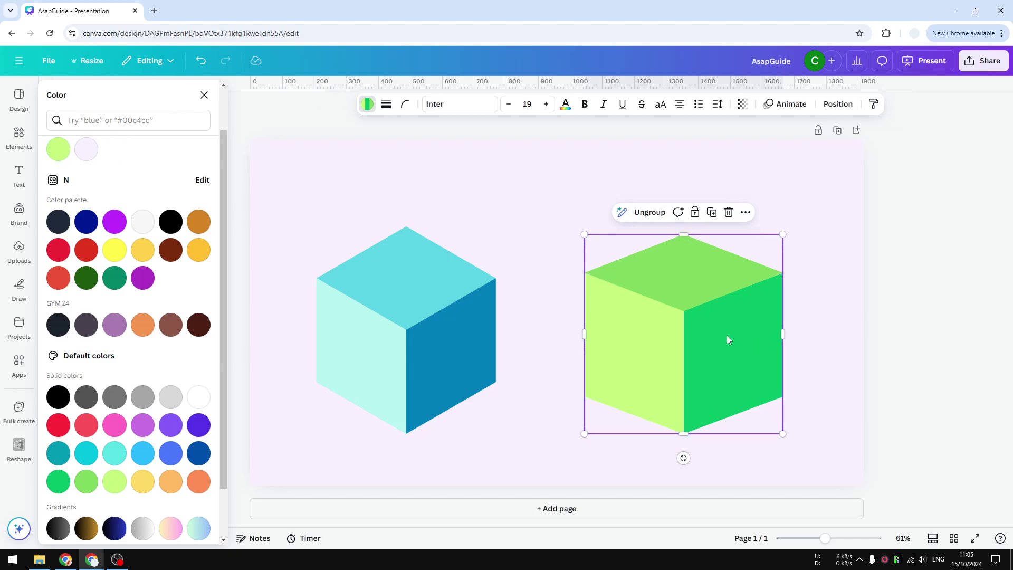
{"action": "left_click_drag", "start_coordinate": [726, 340], "coordinate": [731, 337]}
{"action": "left_click", "coordinate": [835, 332]}
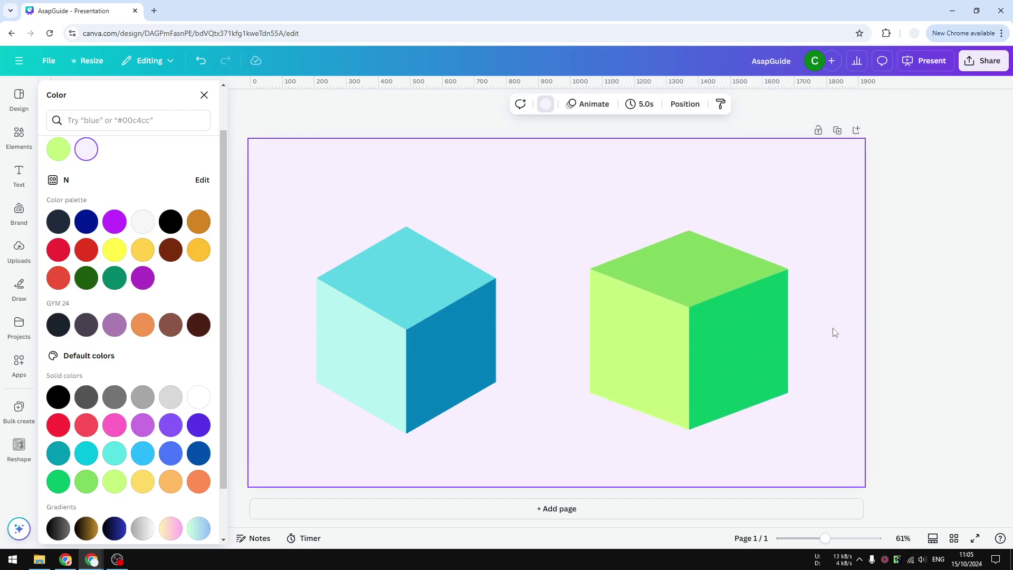